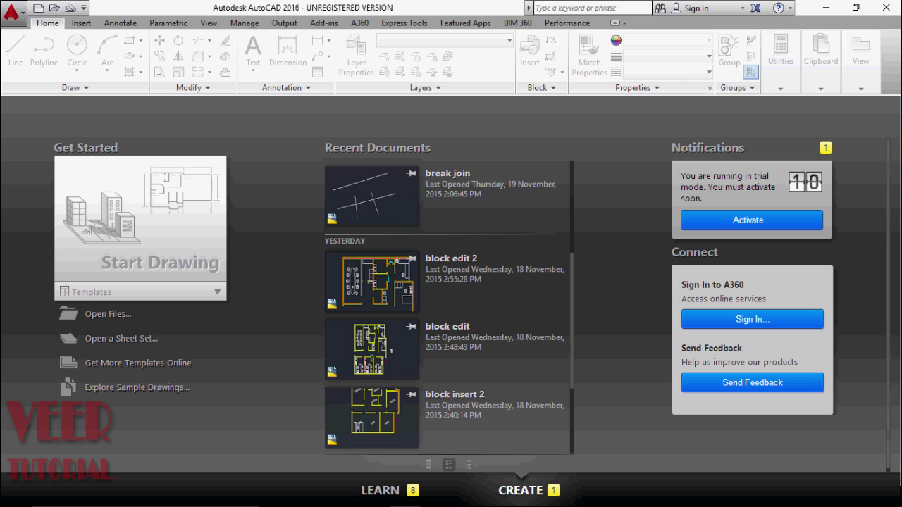
Step: Start a new blank drawing and switch the viewport to the Top view
left_click(169, 258)
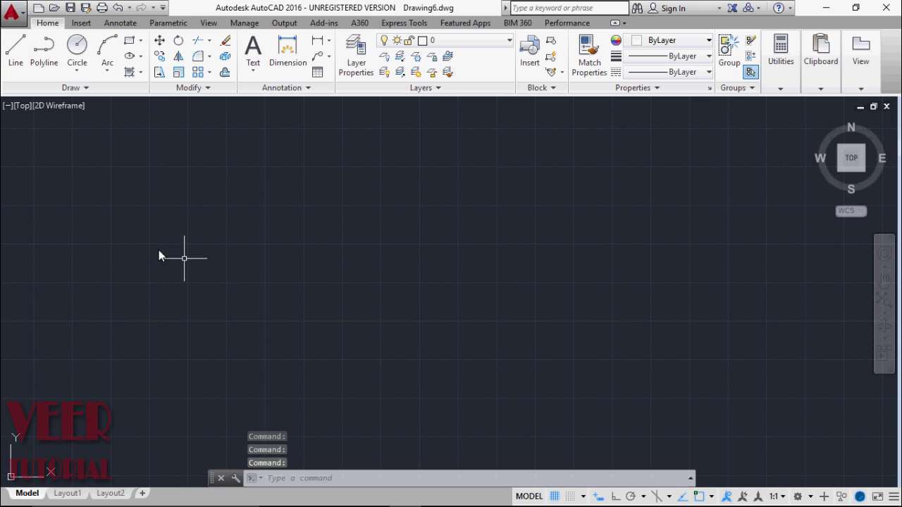
left_click(29, 105)
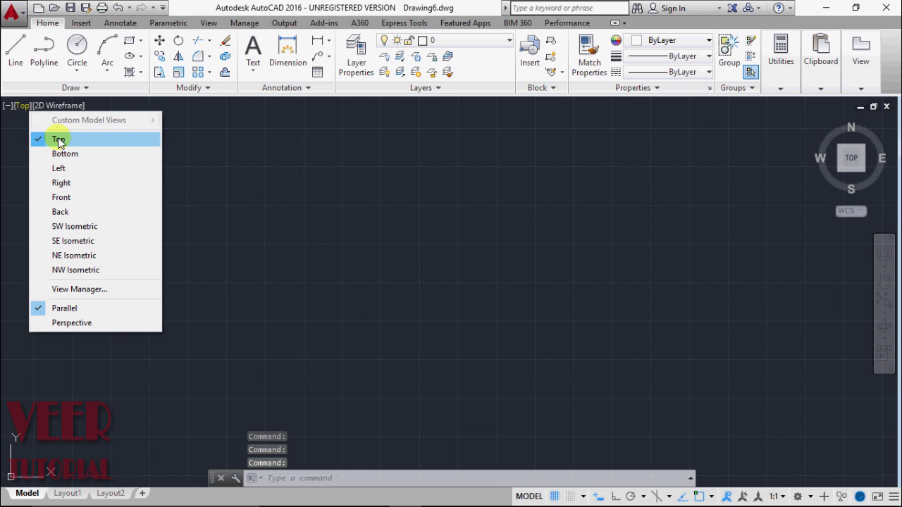
left_click(58, 139)
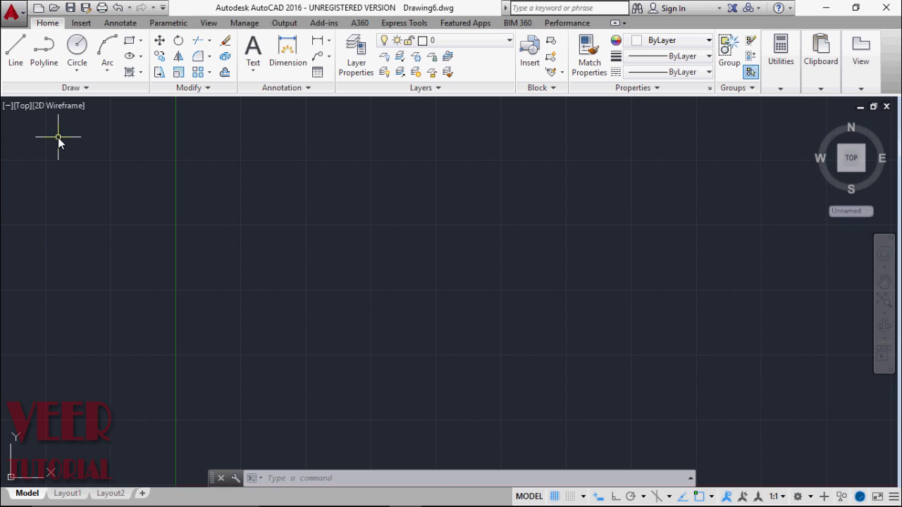
Step: Begin a line, pick a first point, then end it without drawing a segment
left_click(16, 51)
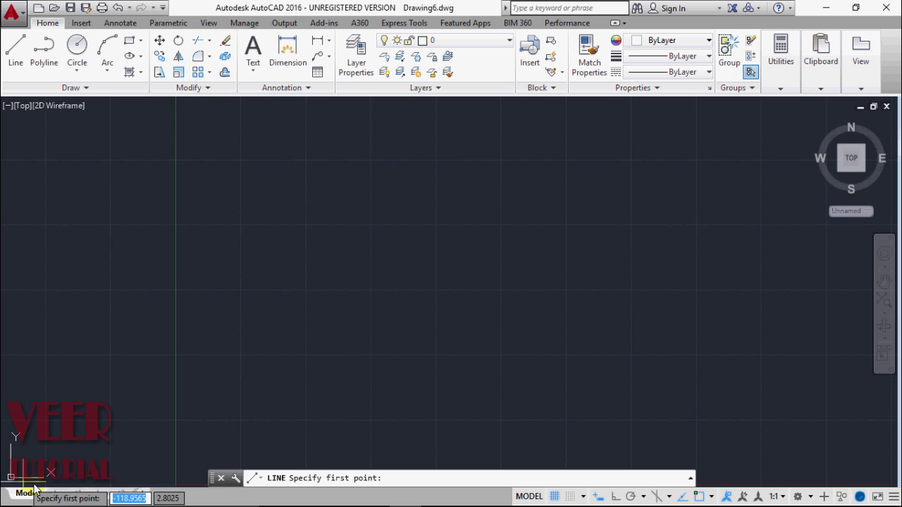
key("Return")
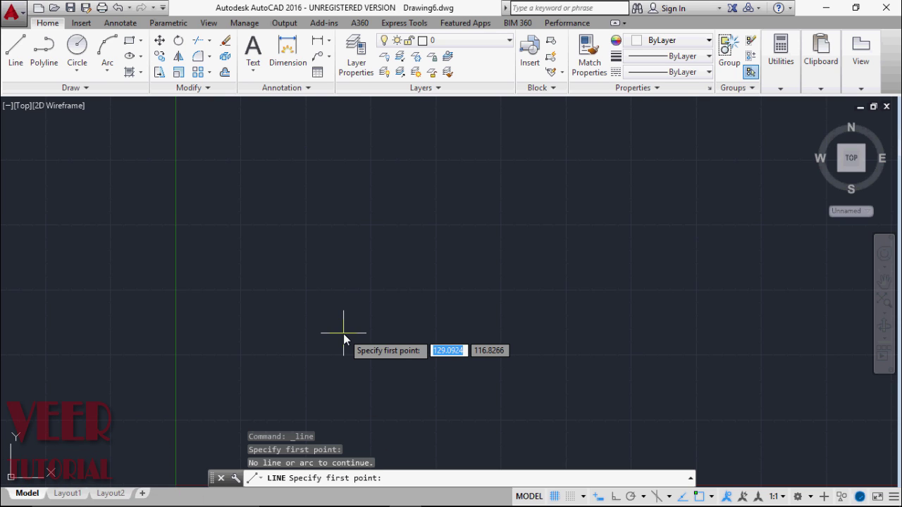
left_click(236, 192)
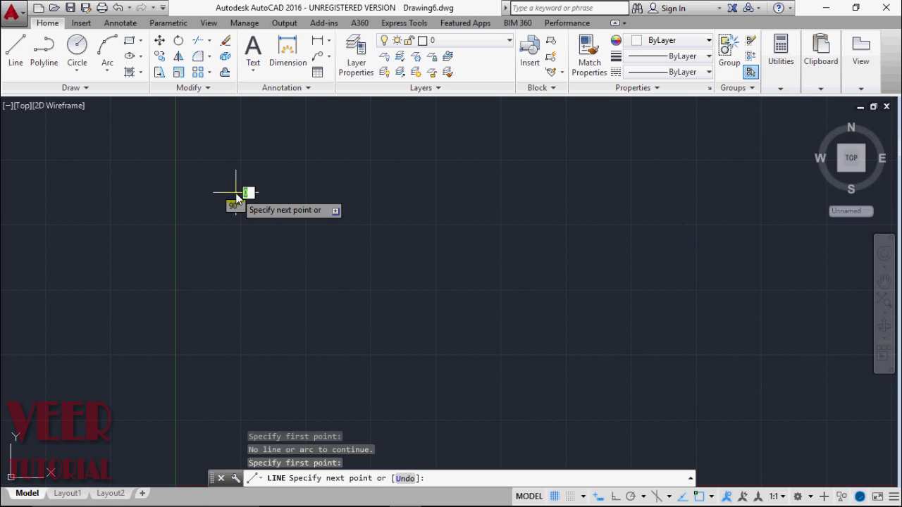
right_click(276, 257)
left_click(292, 264)
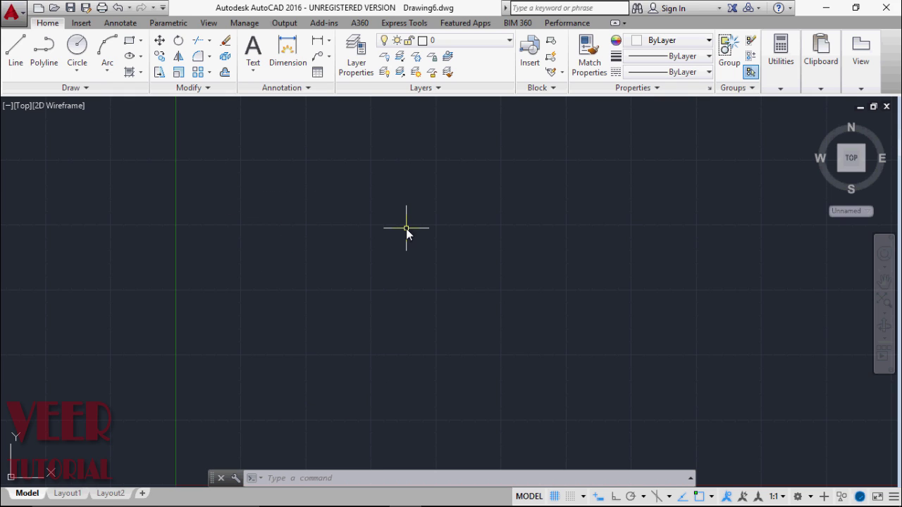
type("UCS")
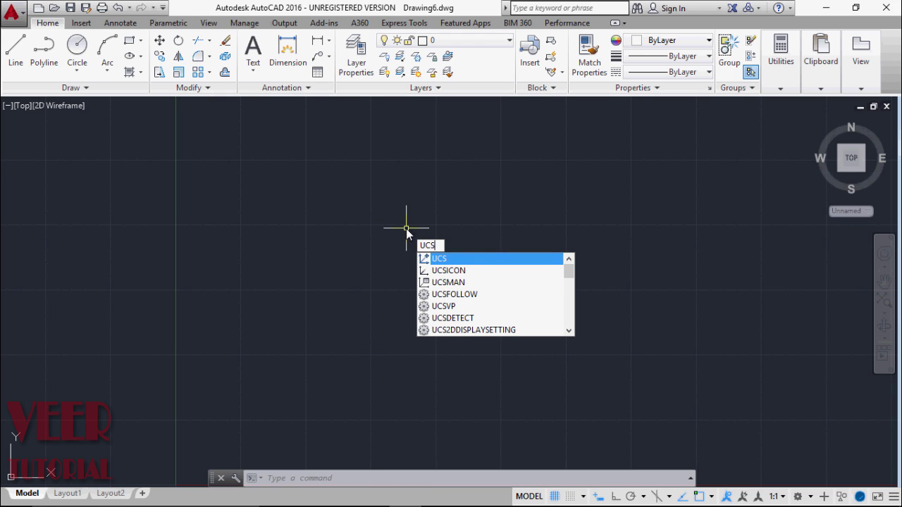
key("Down")
key("Return")
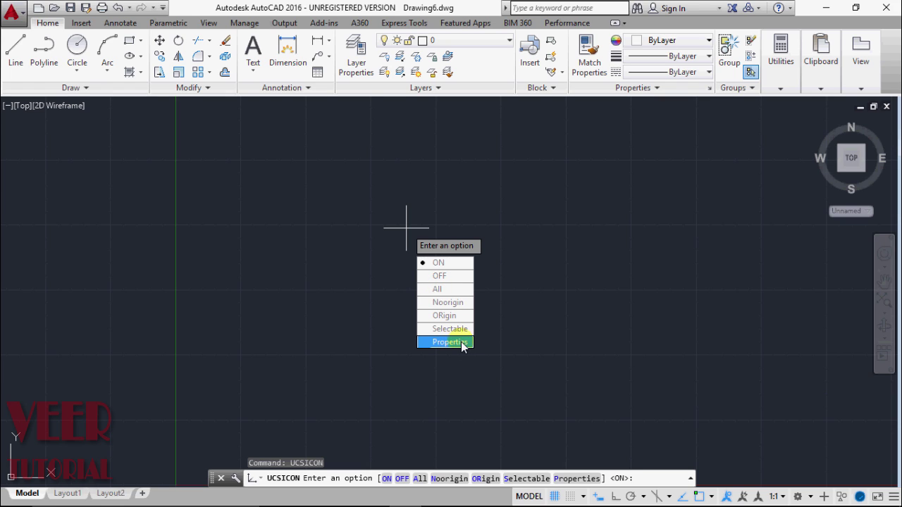
left_click(451, 276)
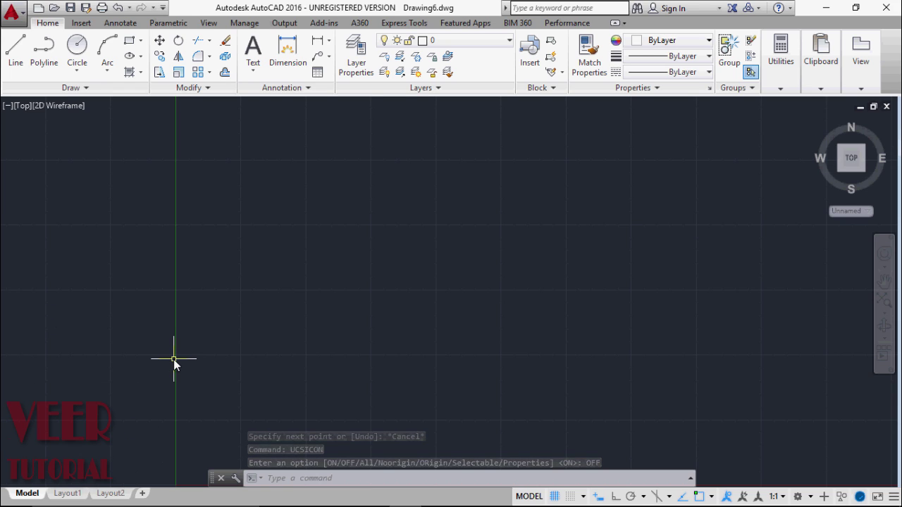
type("UCS")
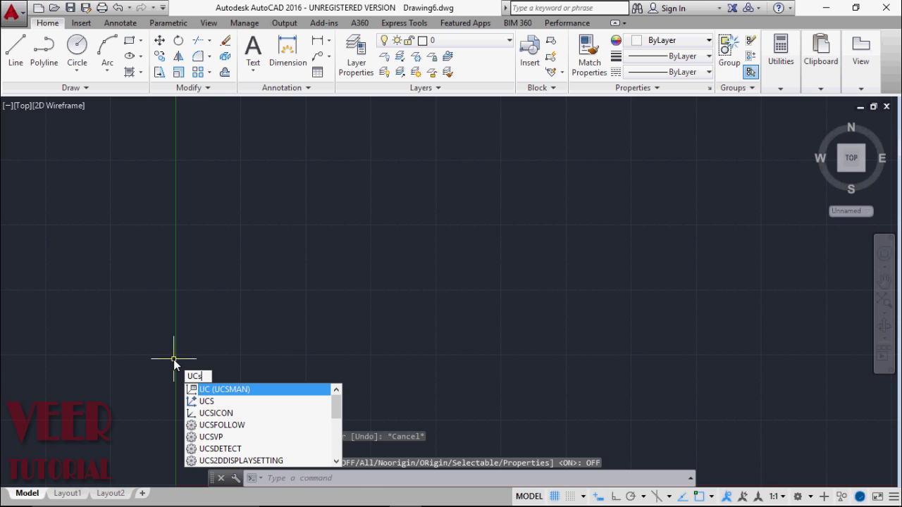
key("Down")
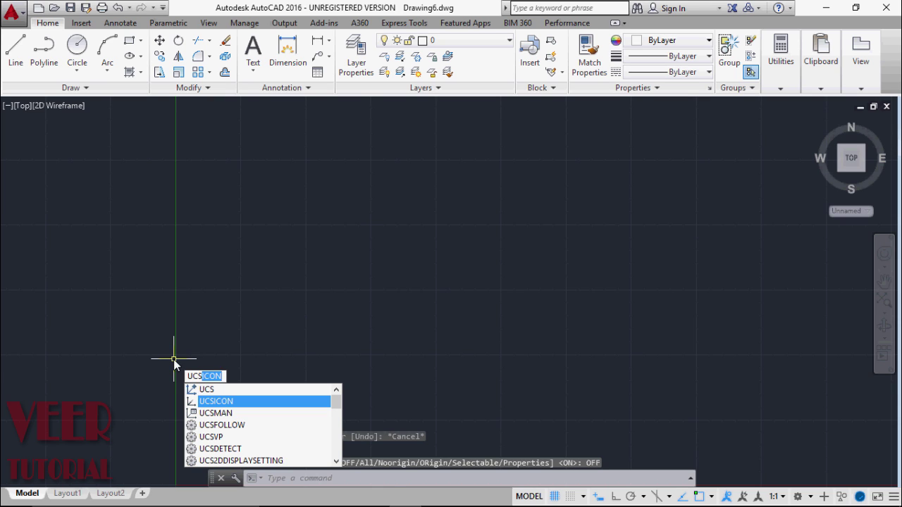
key("Return")
key("Down")
key("Return")
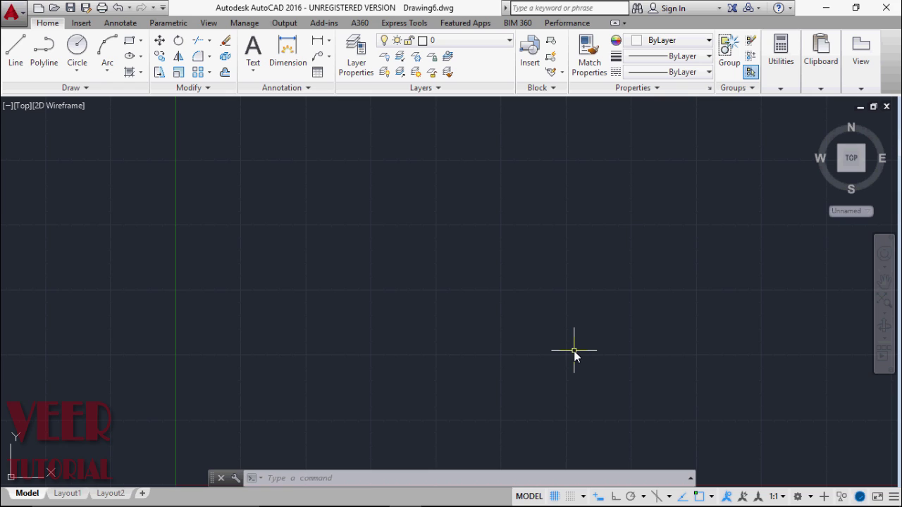
type("UCS")
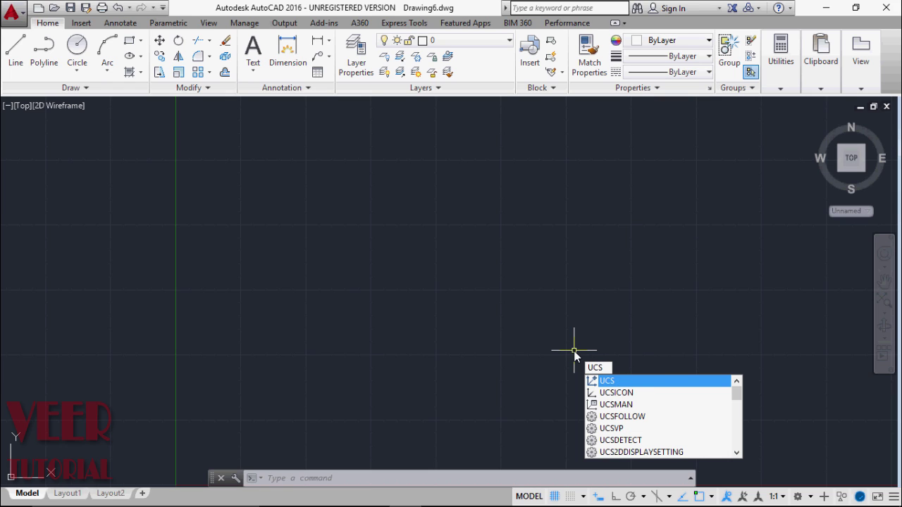
left_click(604, 381)
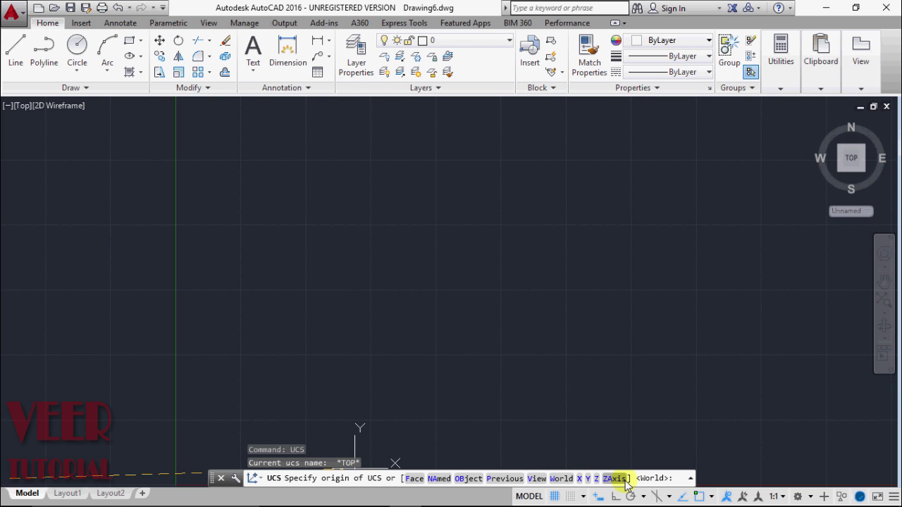
left_click(404, 318)
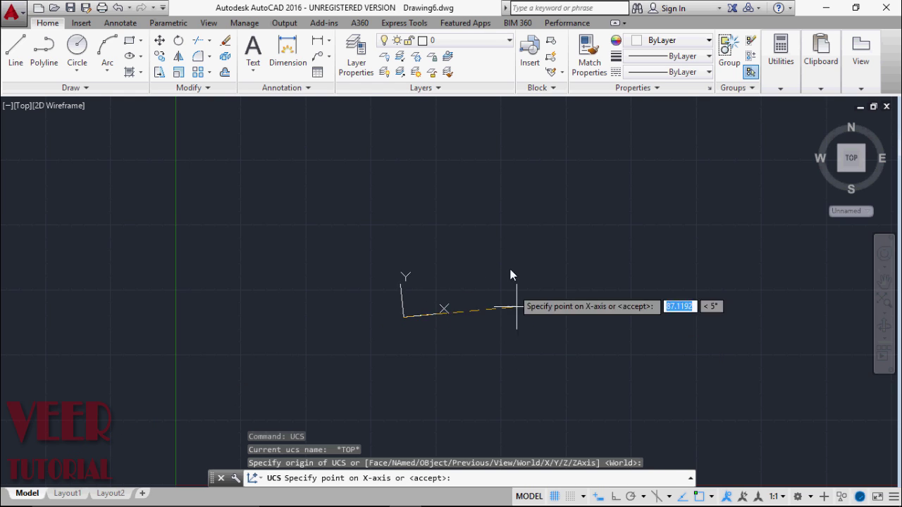
left_click(518, 322)
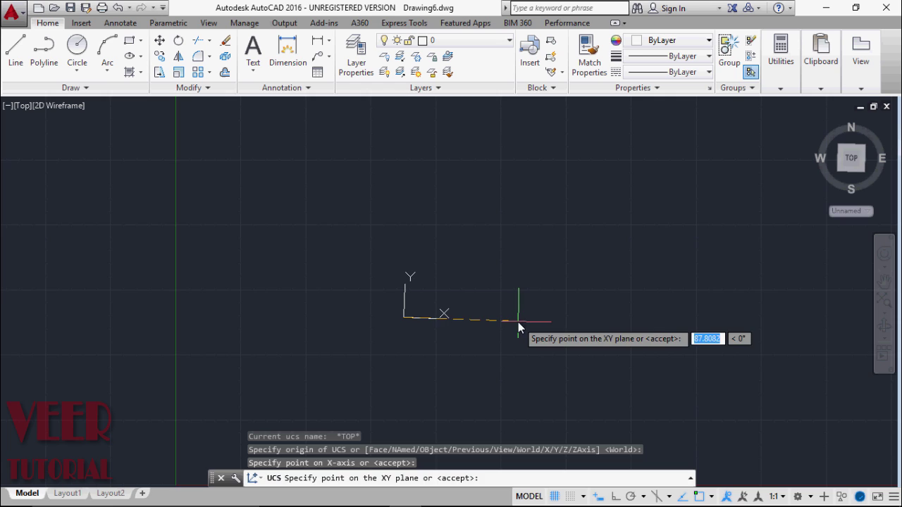
key("Return")
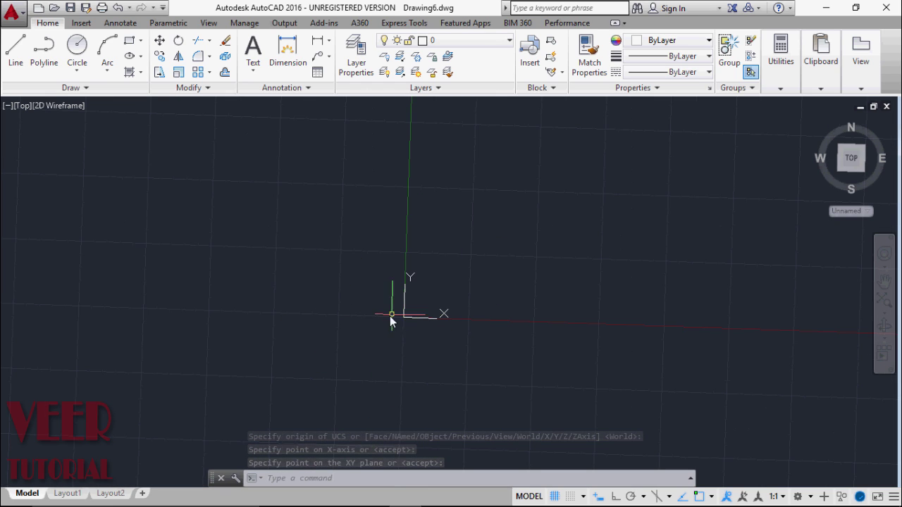
key("ctrl+z")
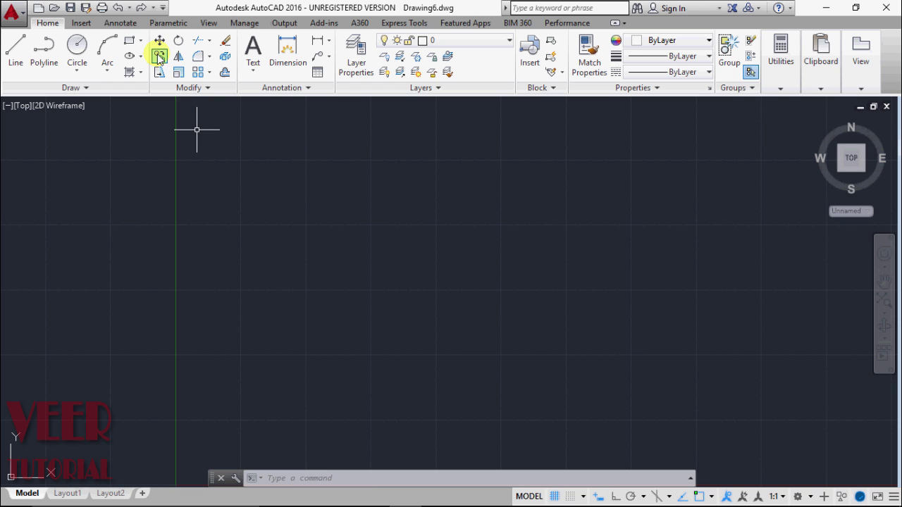
Step: Draw a rectangle by picking two opposite corners
left_click(129, 41)
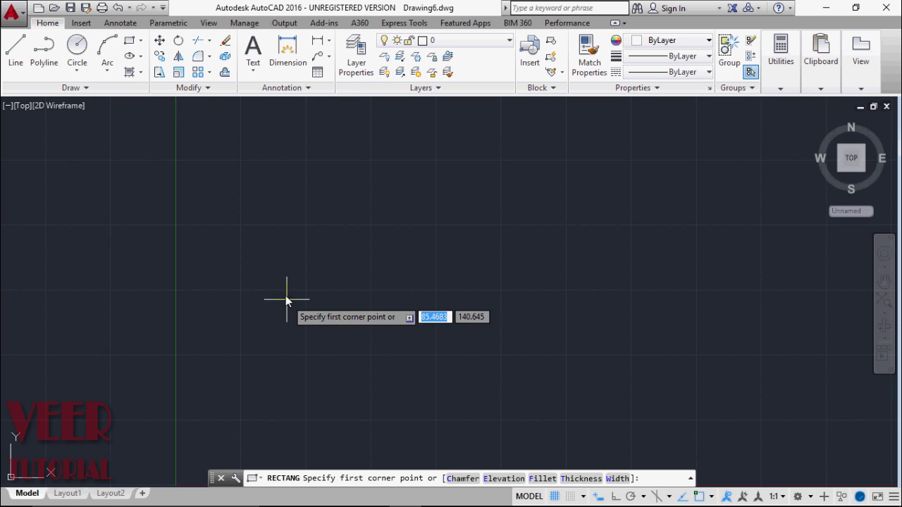
left_click(280, 238)
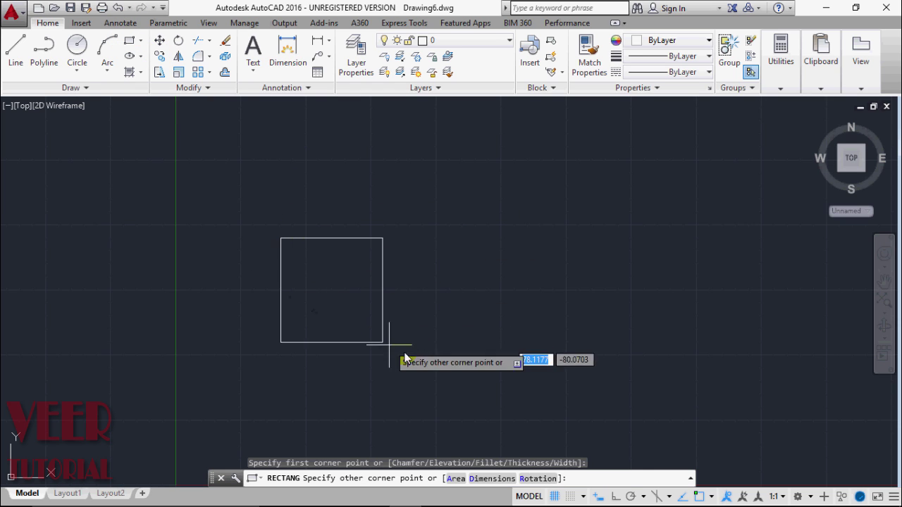
left_click(503, 396)
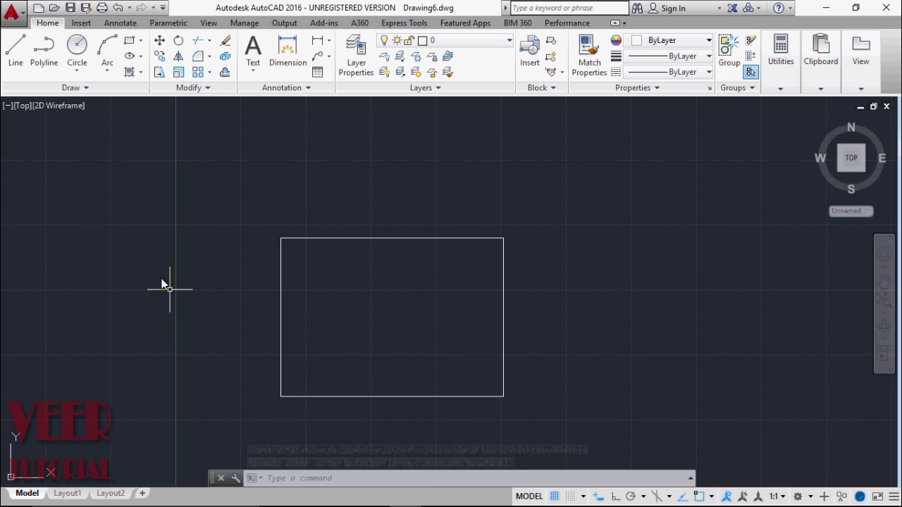
Step: With Ortho on, draw a vertical line upward from the rectangle's top-edge midpoint
left_click(17, 60)
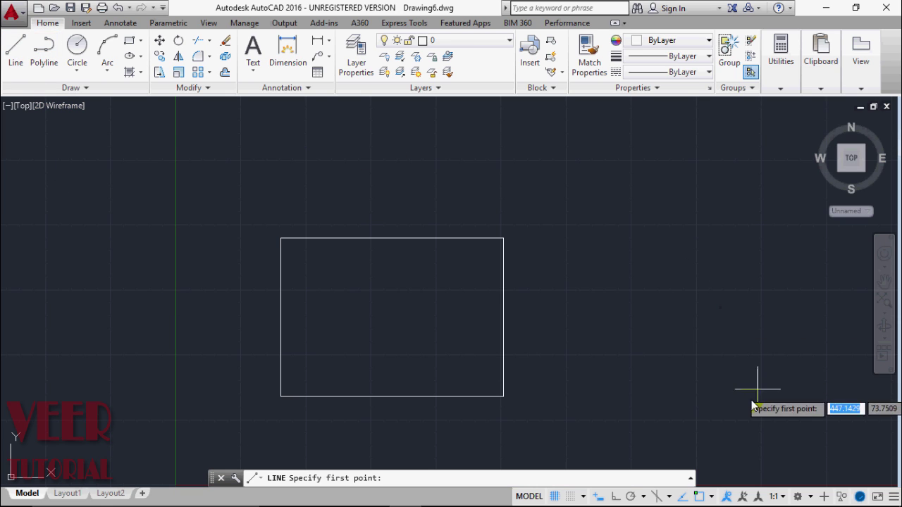
left_click(616, 497)
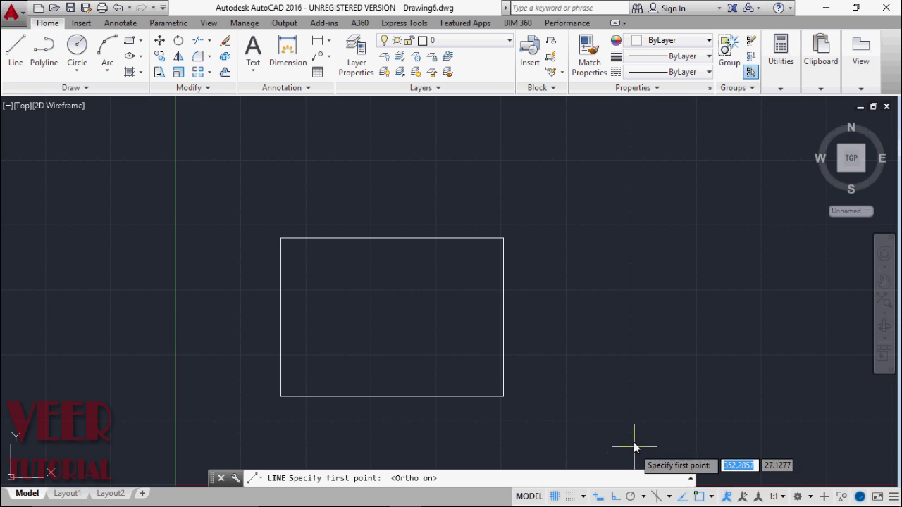
left_click(393, 239)
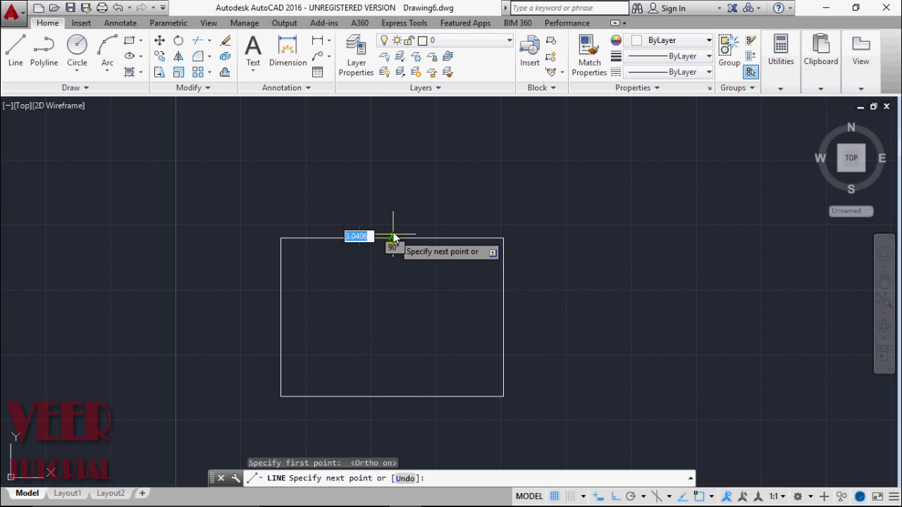
left_click(394, 127)
right_click(397, 127)
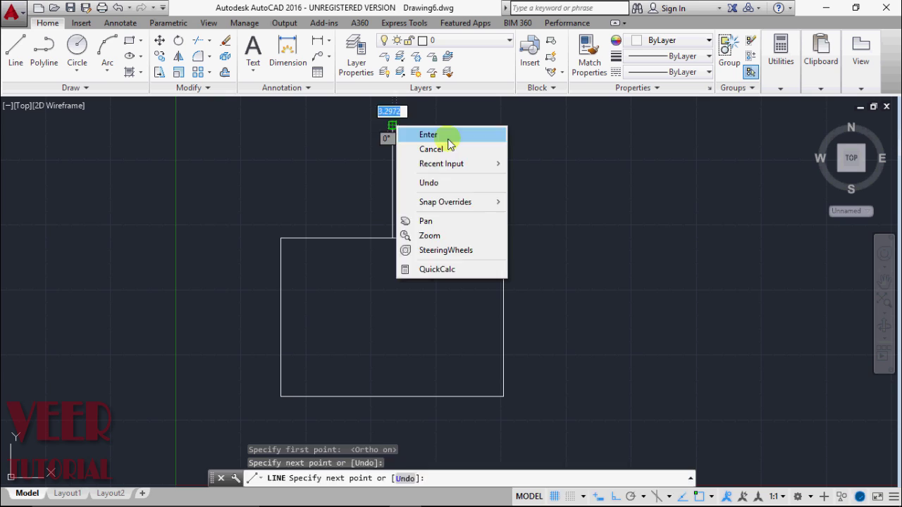
left_click(449, 140)
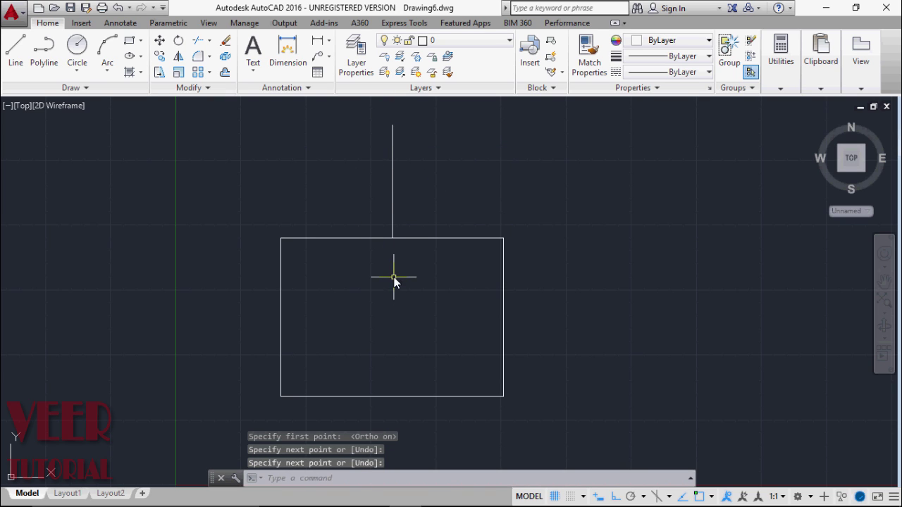
scroll(383, 181, "up", 4)
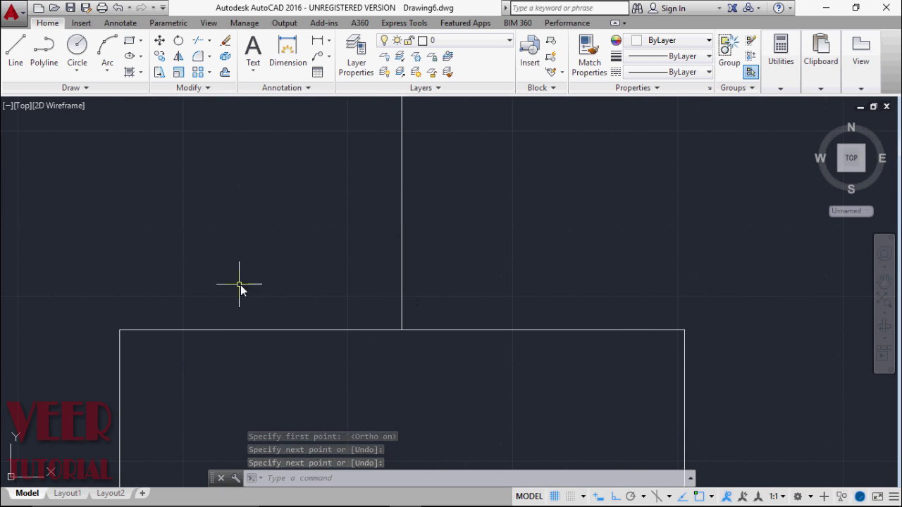
scroll(292, 297, "down", 4)
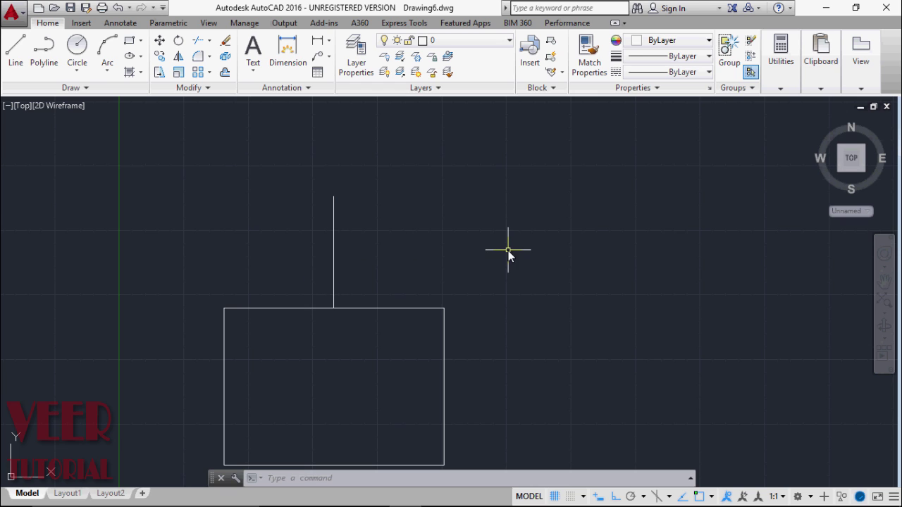
scroll(508, 250, "down", 2)
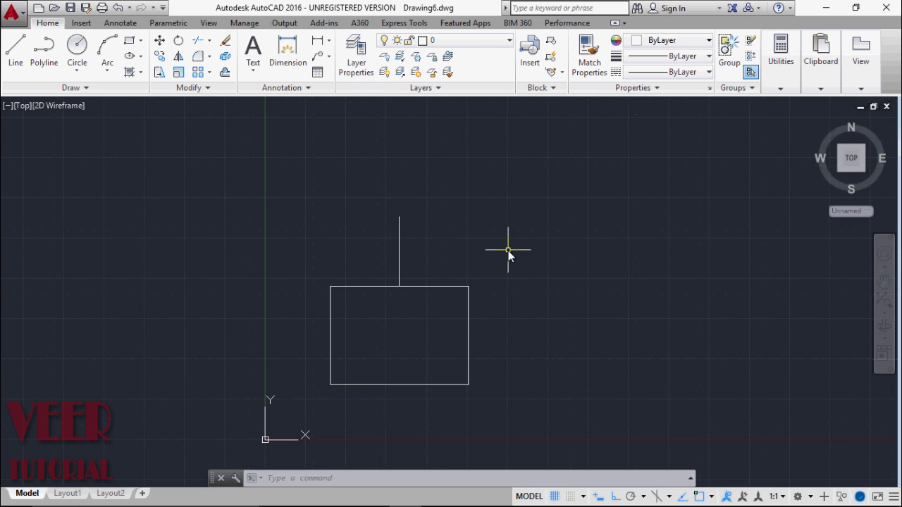
Step: Undo twice to delete the vertical line, then rotate the rectangle 15° about its lower-left corner
left_click(119, 8)
left_click(118, 8)
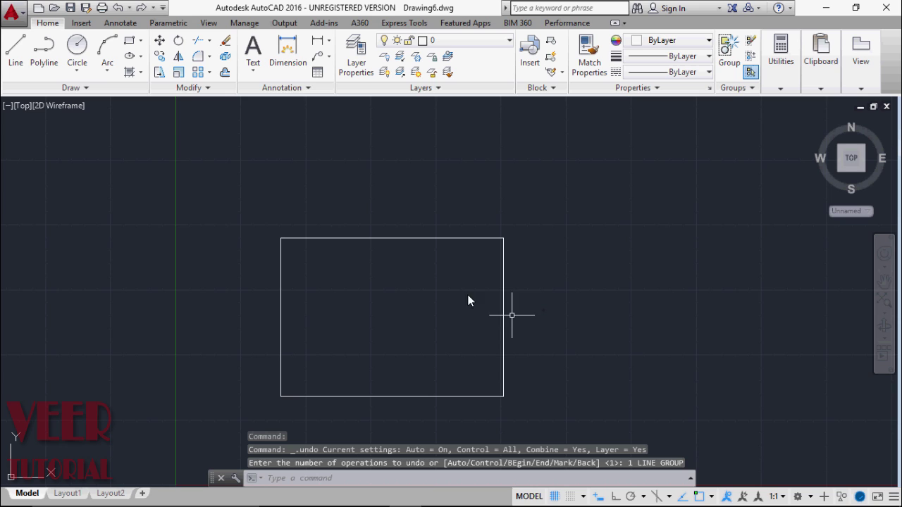
left_click(179, 40)
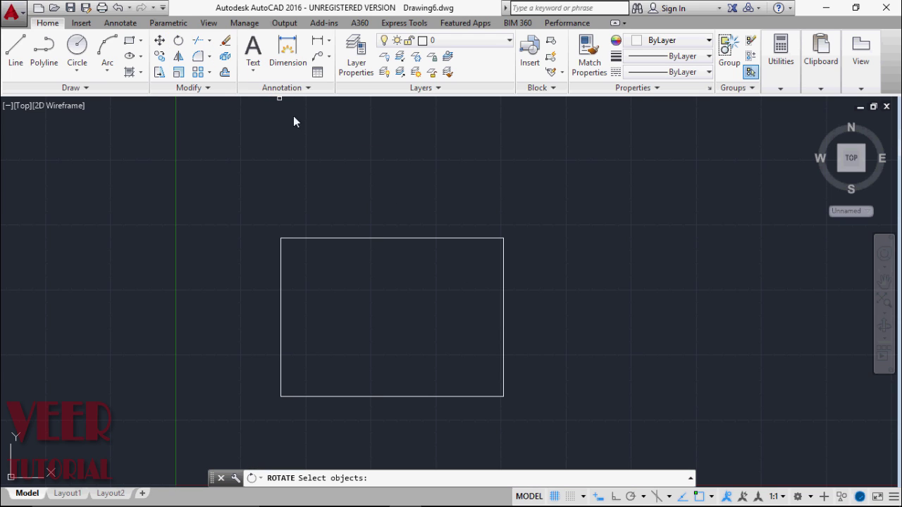
left_click(475, 240)
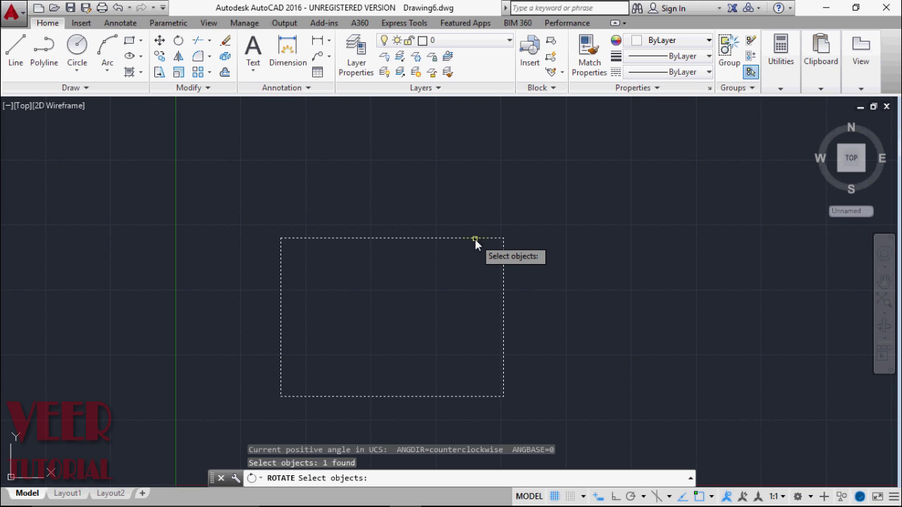
key("Return")
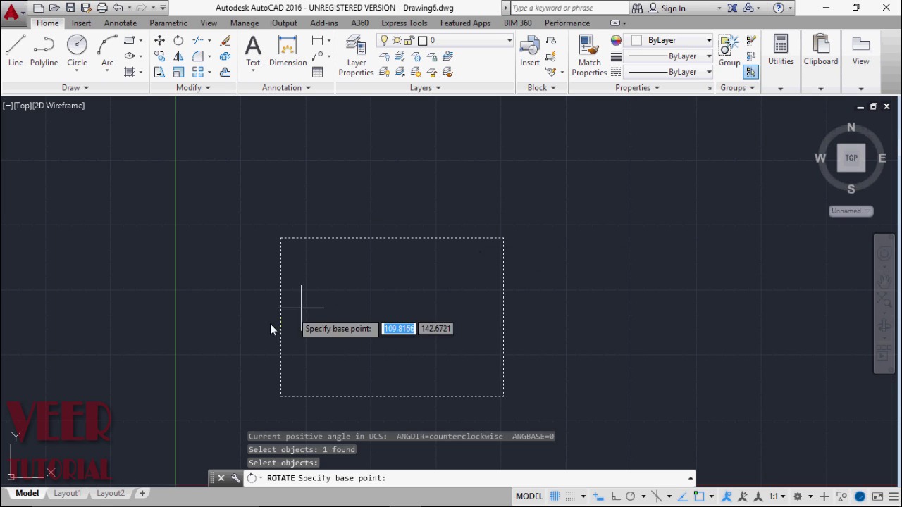
left_click(281, 397)
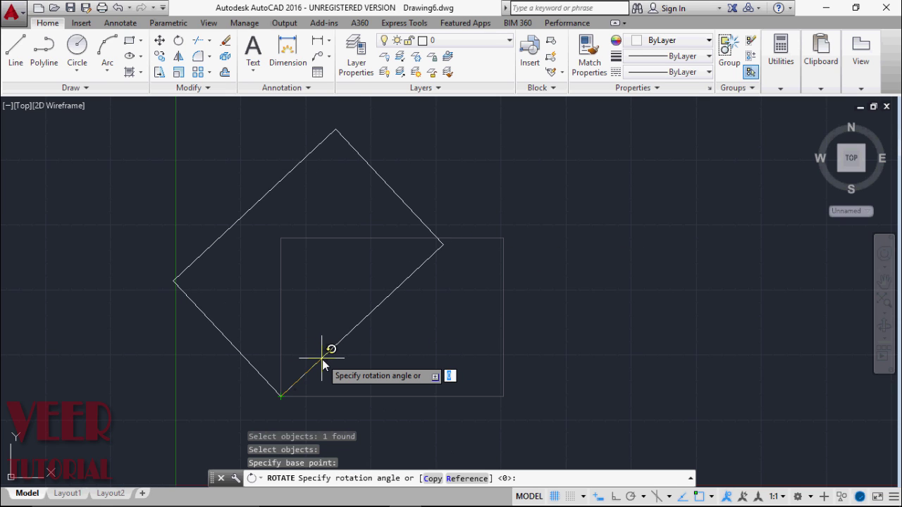
type("15")
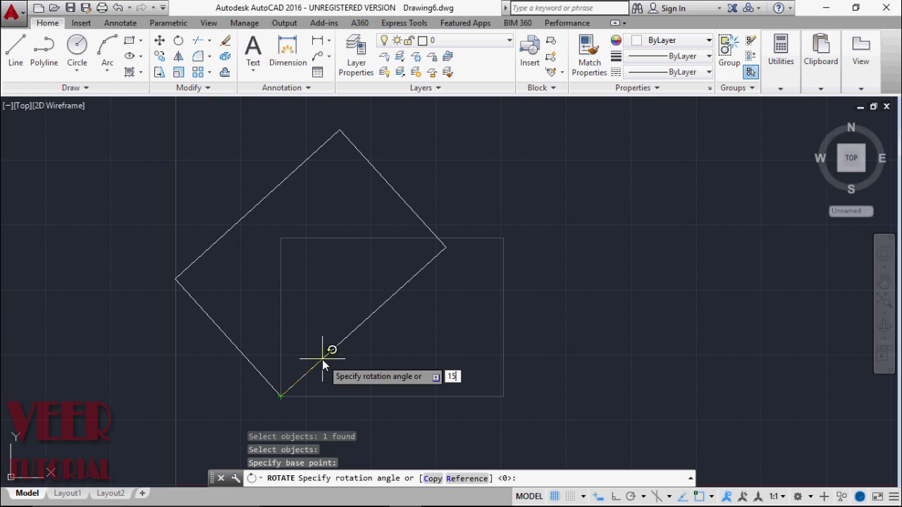
key("Return")
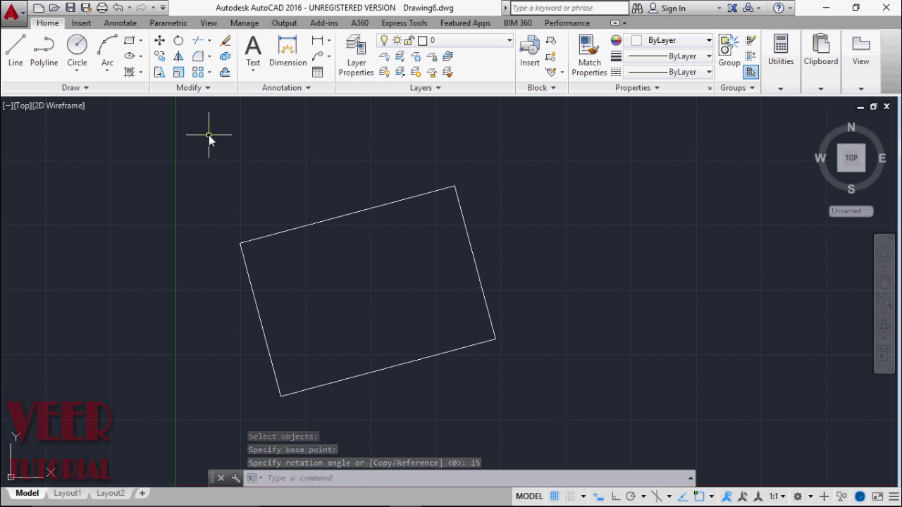
scroll(307, 196, "down", 2)
scroll(298, 174, "up", 3)
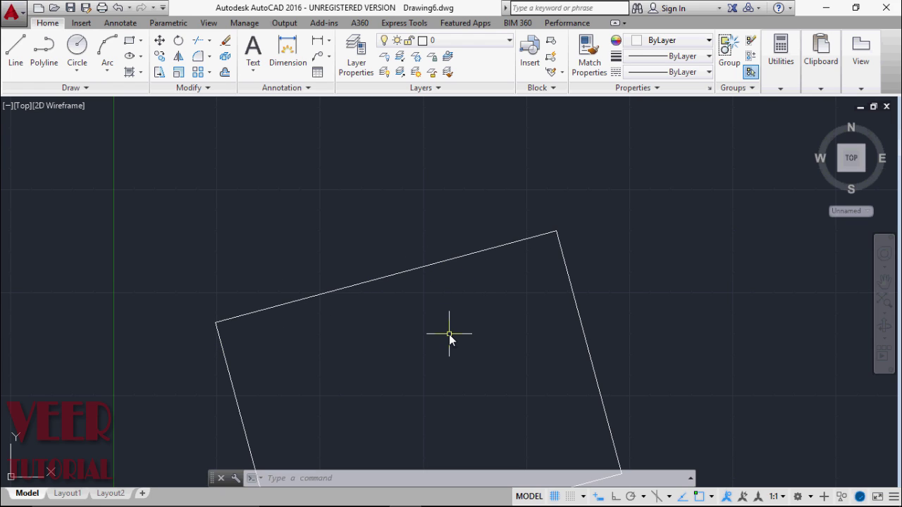
Step: Start a line at the tilted rectangle's top-edge midpoint, enable Ortho, then cancel the line
left_click(15, 48)
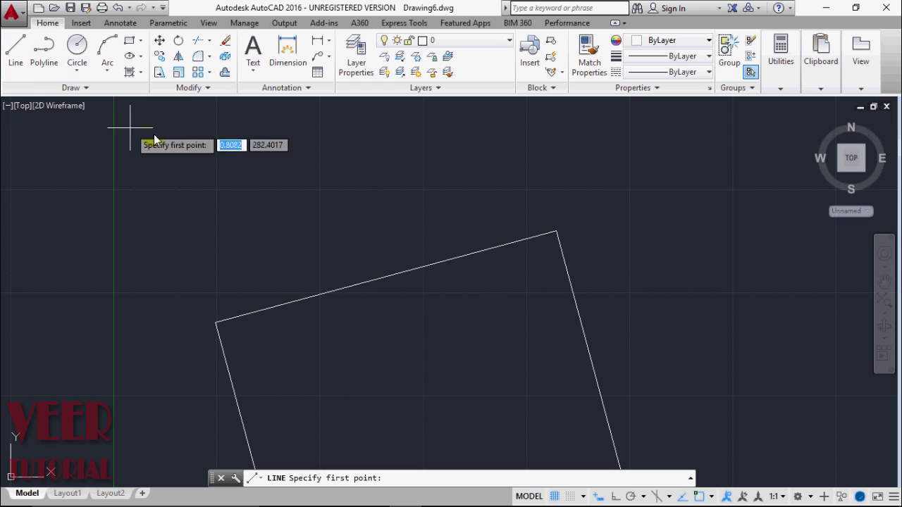
left_click(386, 277)
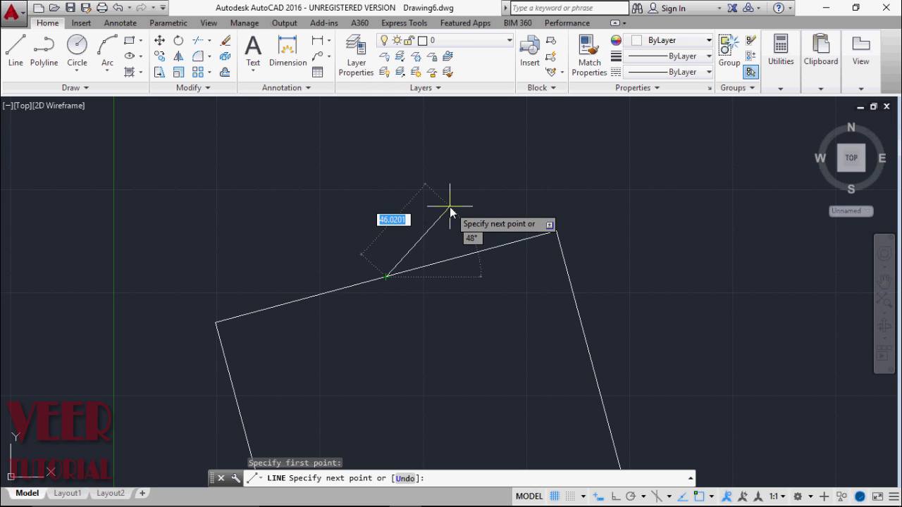
left_click(614, 496)
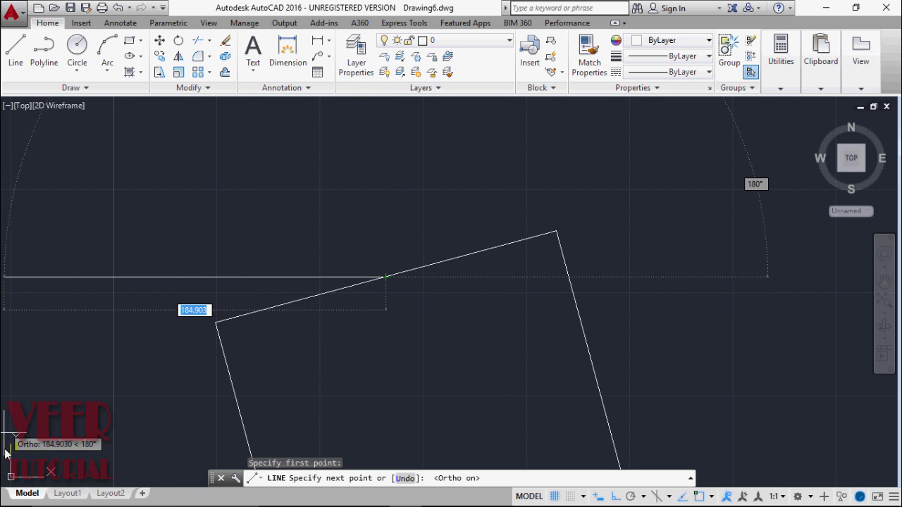
right_click(373, 187)
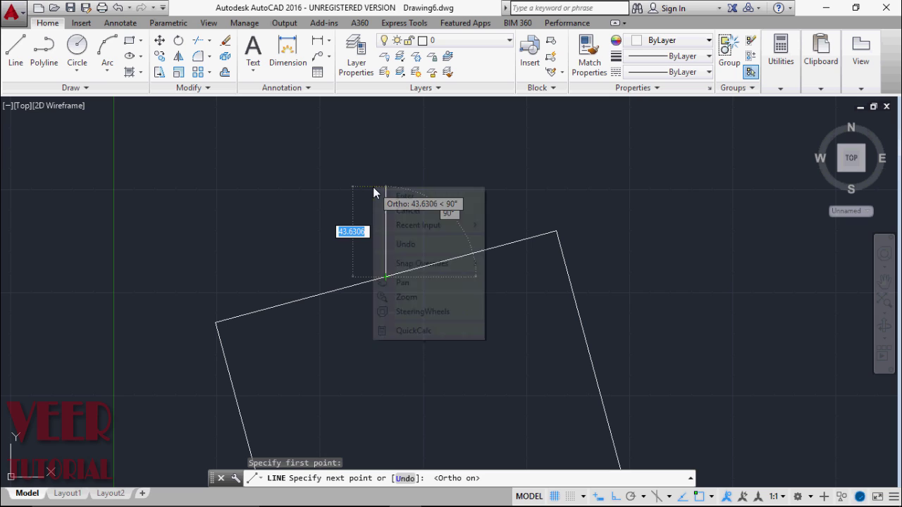
left_click(421, 211)
scroll(419, 260, "down", 2)
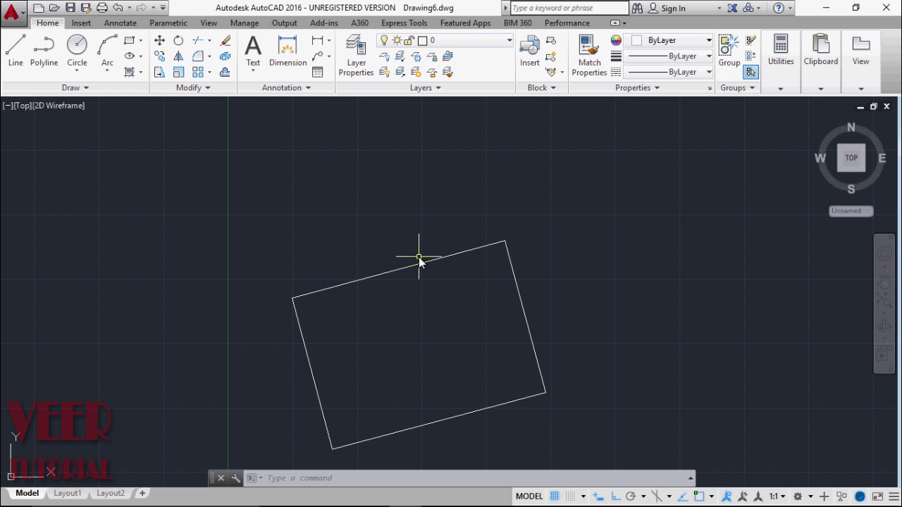
Step: Use UCS with the Object option on the rectangle's bottom edge to align the axes
type("UCS")
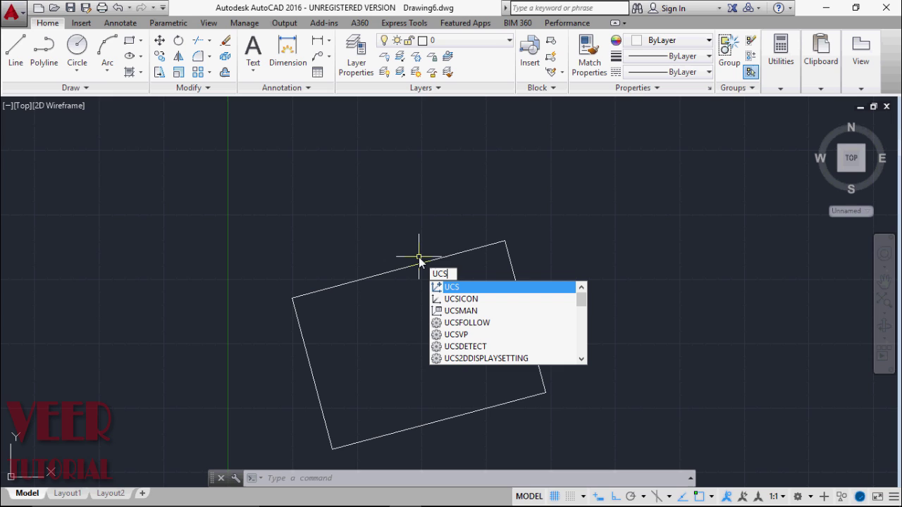
key("Return")
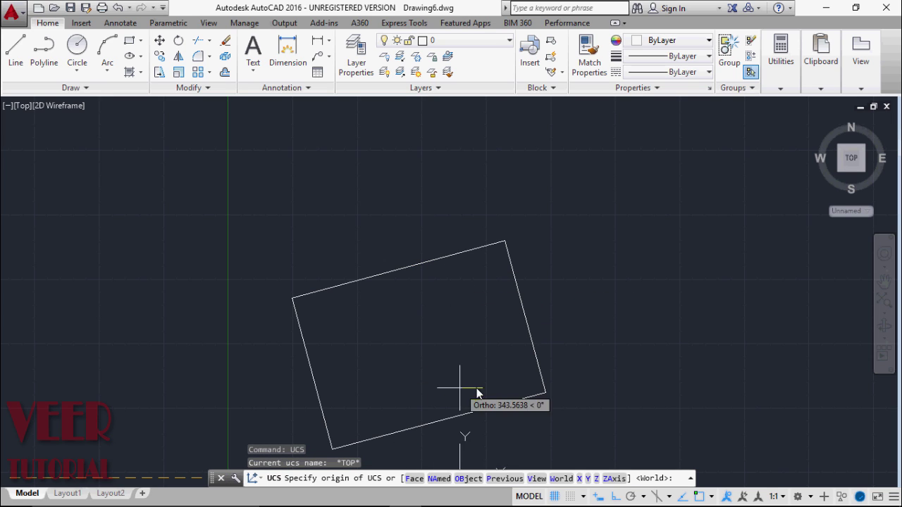
left_click(464, 480)
scroll(387, 218, "up", 2)
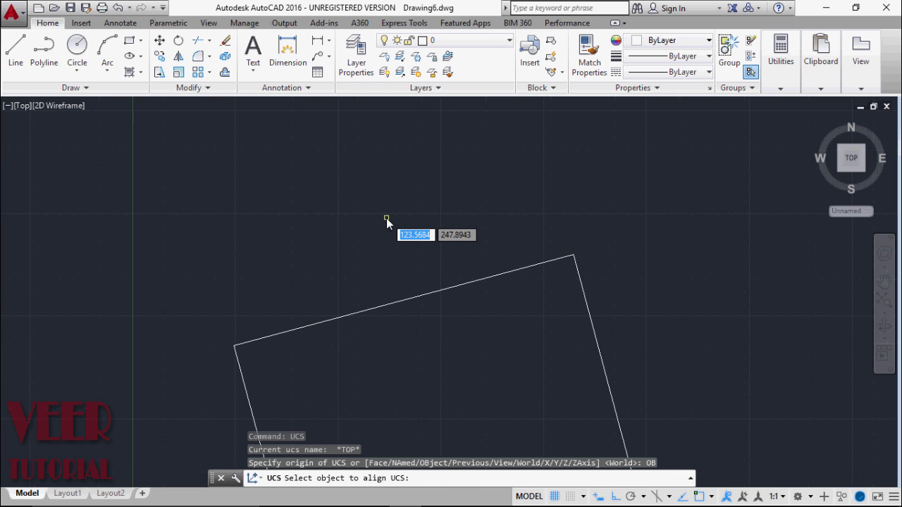
scroll(386, 218, "down", 3)
scroll(349, 361, "up", 3)
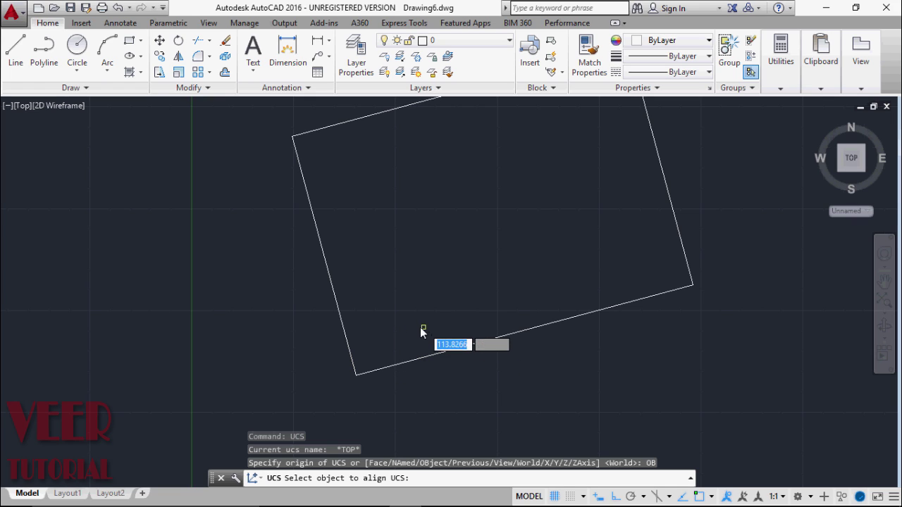
left_click(373, 372)
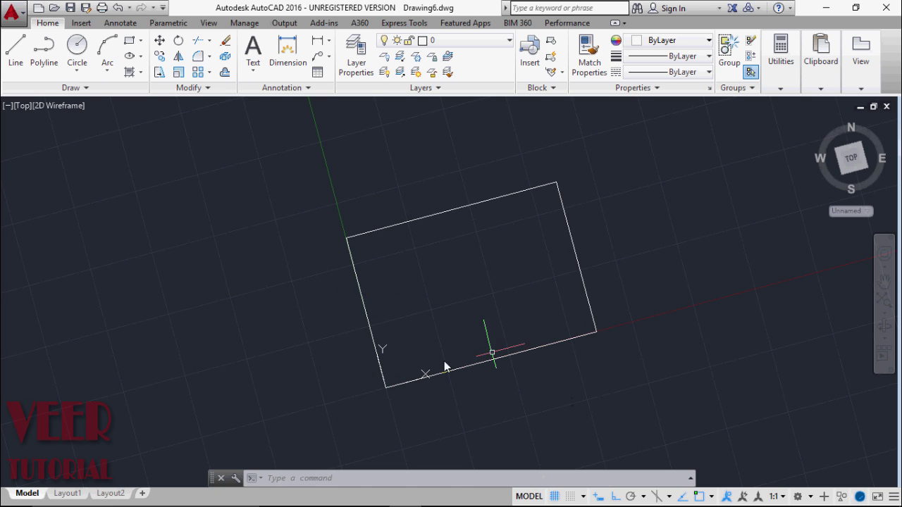
Step: Draw a line from the top-edge midpoint straight up, perpendicular to the tilted edge
scroll(558, 400, "down", 3)
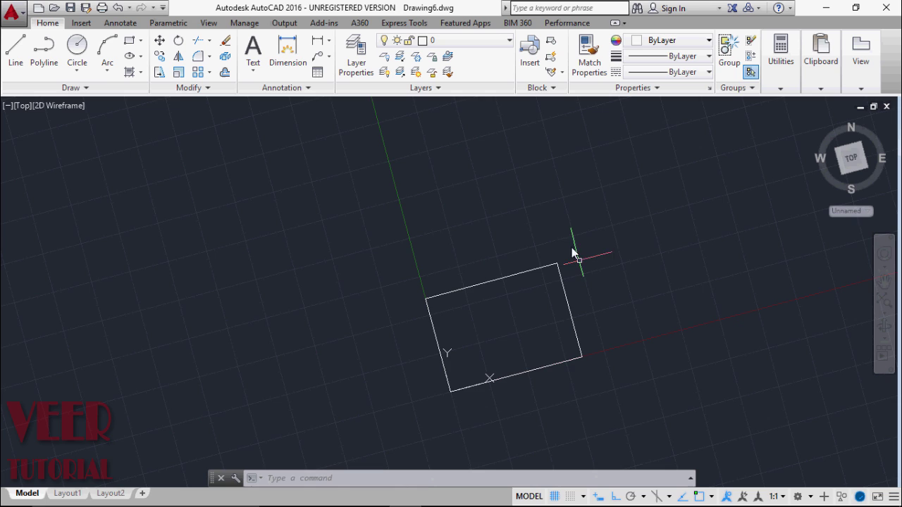
scroll(550, 218, "up", 3)
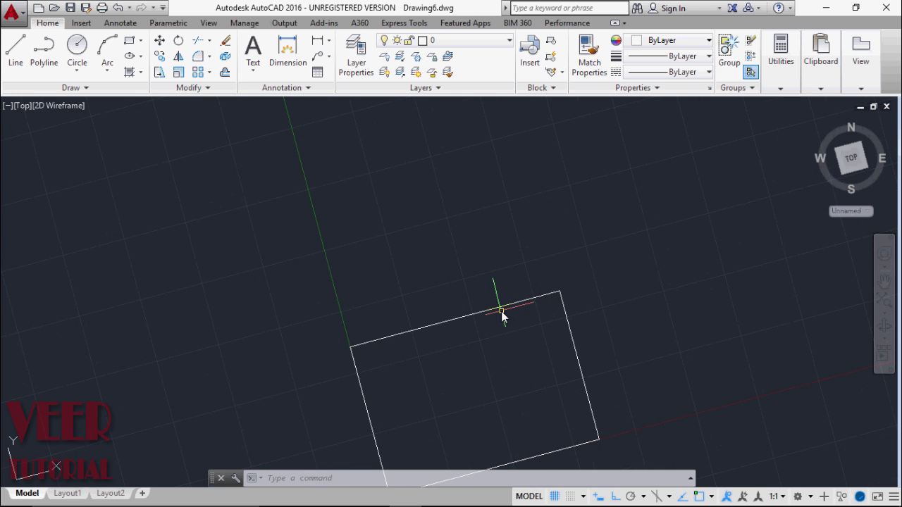
left_click(15, 51)
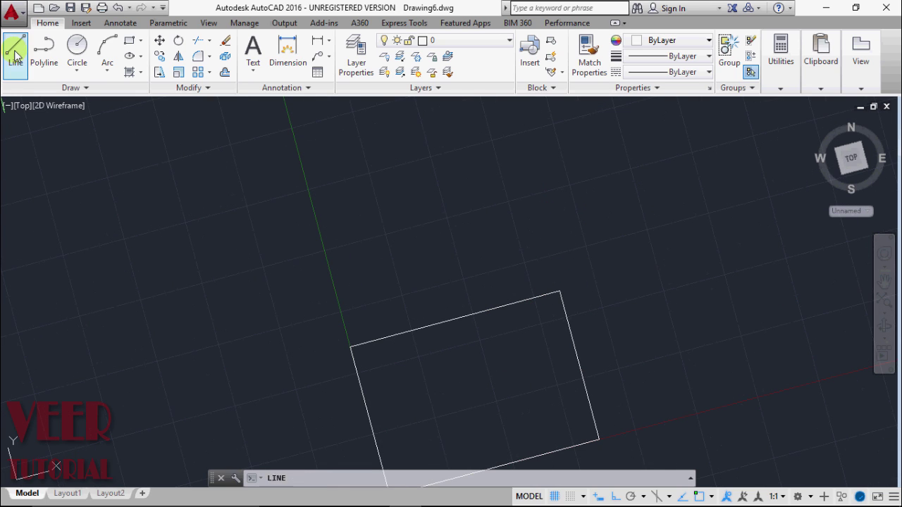
left_click(454, 320)
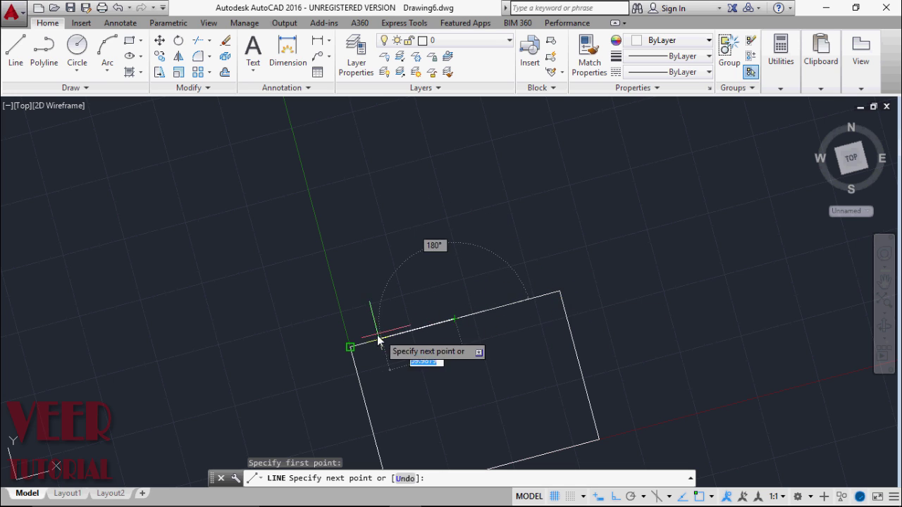
left_click(408, 164)
right_click(409, 167)
left_click(459, 173)
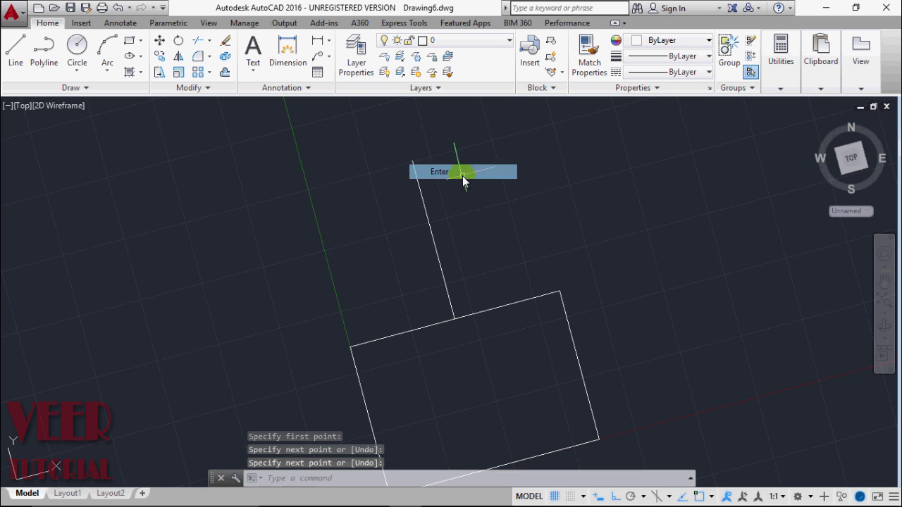
scroll(556, 194, "down", 2)
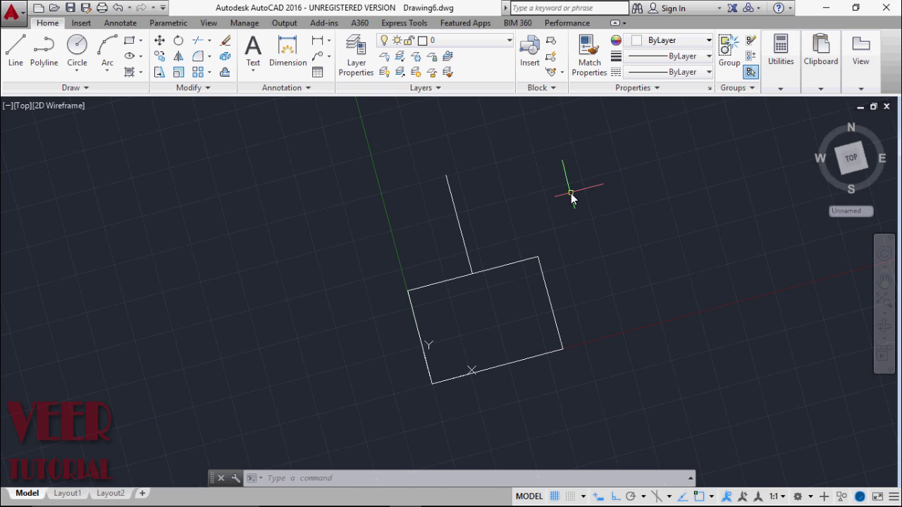
Step: Run UCS and choose the World option to restore the default coordinate system
type("UCS")
key("Return")
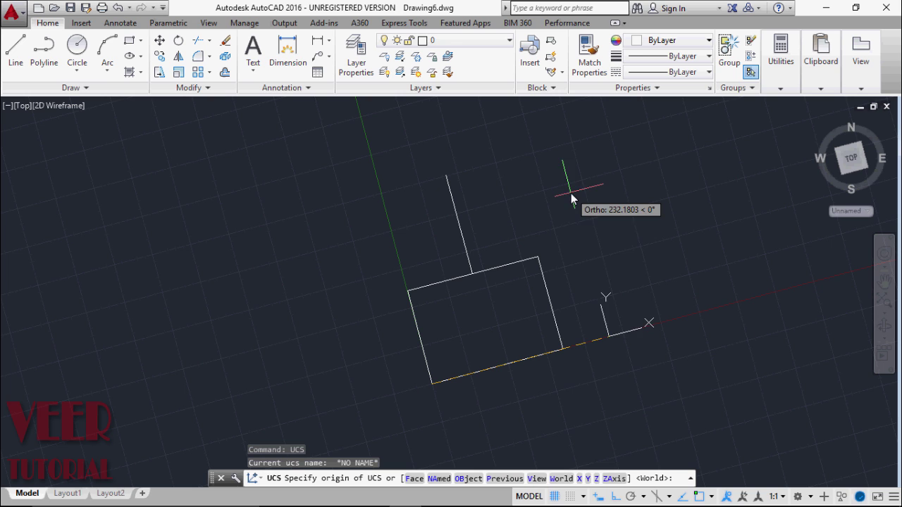
left_click(561, 479)
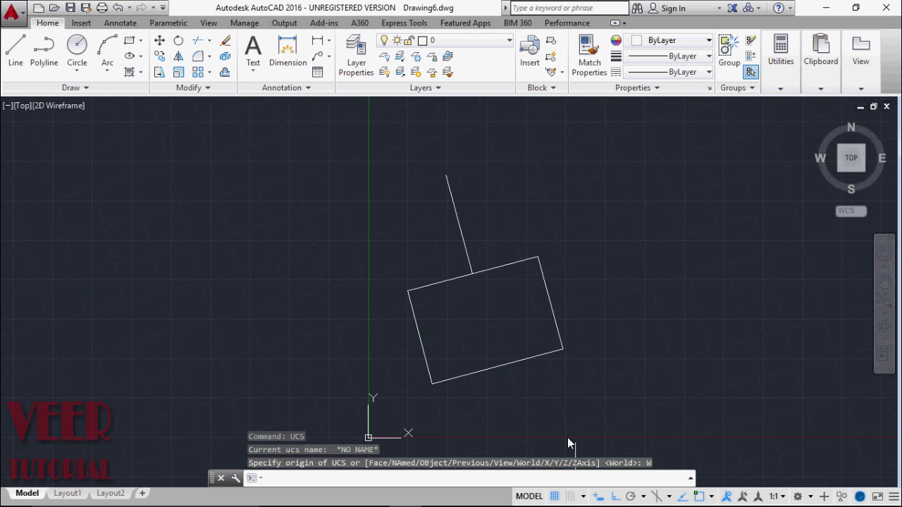
scroll(786, 364, "up", 2)
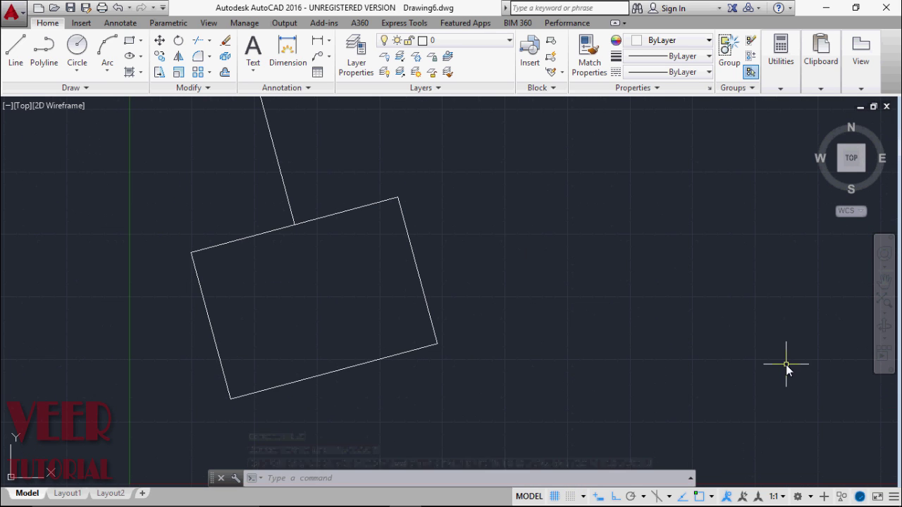
scroll(786, 365, "down", 2)
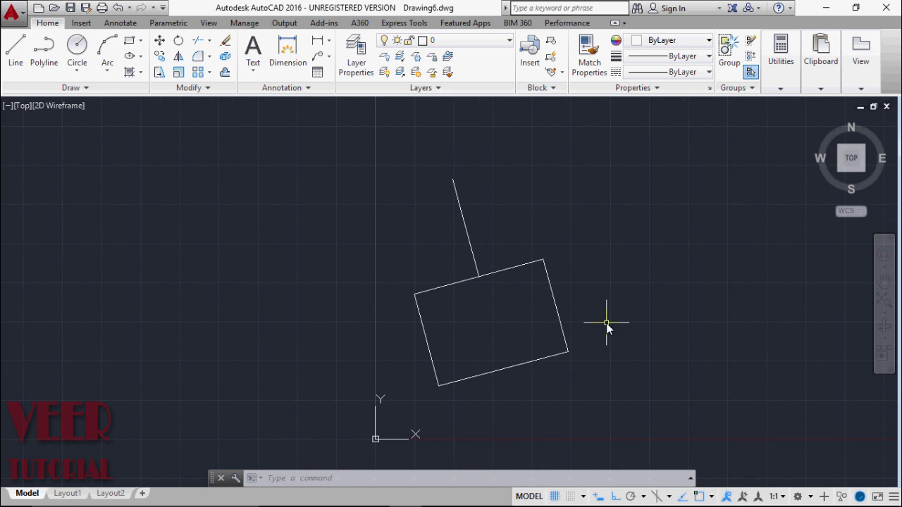